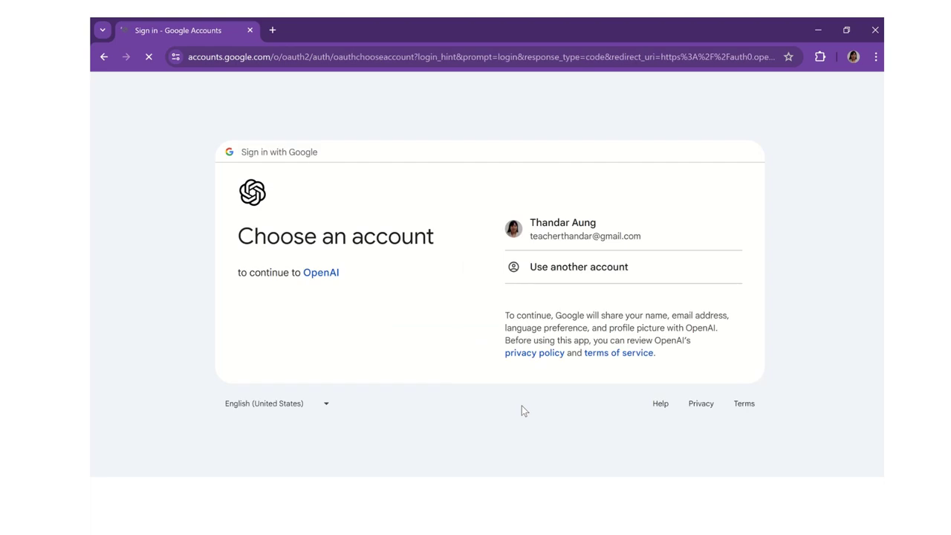
Step: Choose the existing Google account and confirm signing in to OpenAI
click(601, 238)
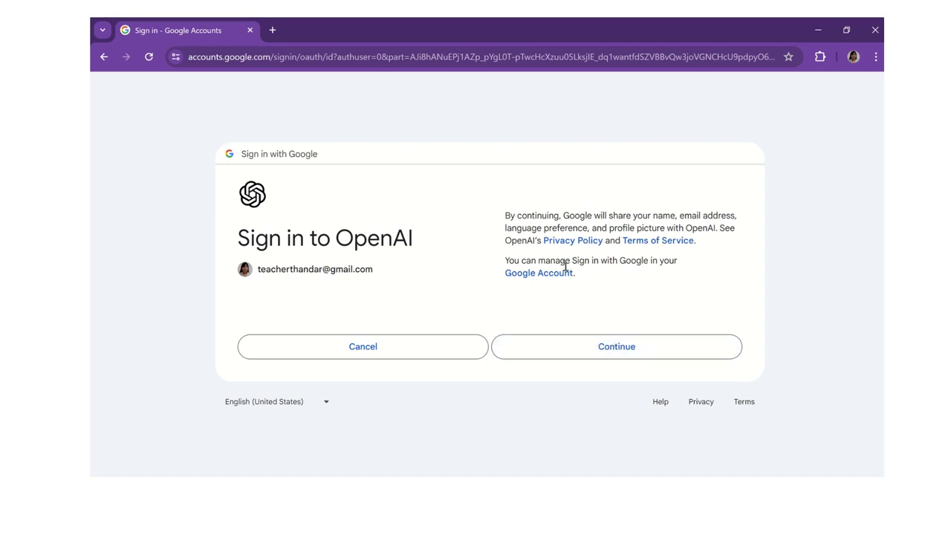
click(602, 350)
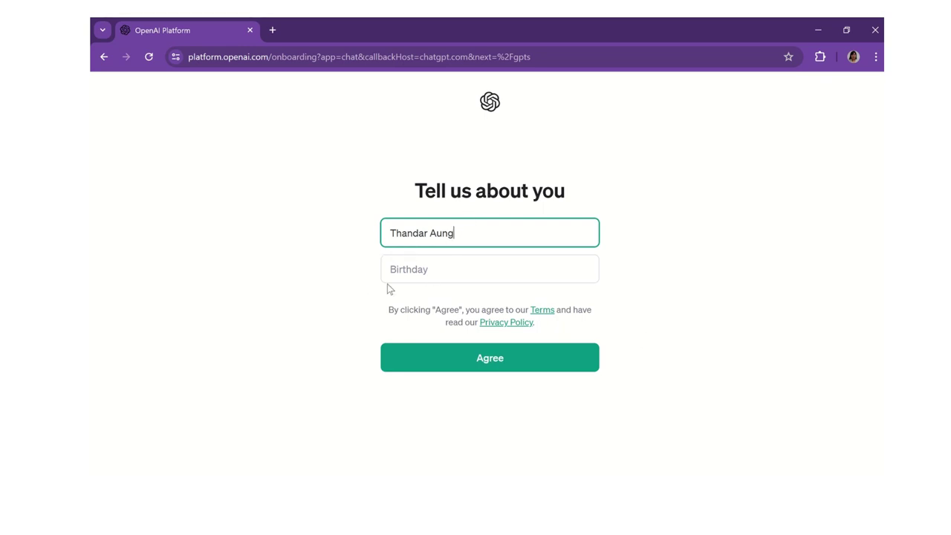
Step: Enter the date of birth in DD/MM/YYYY format and agree to the terms
click(396, 268)
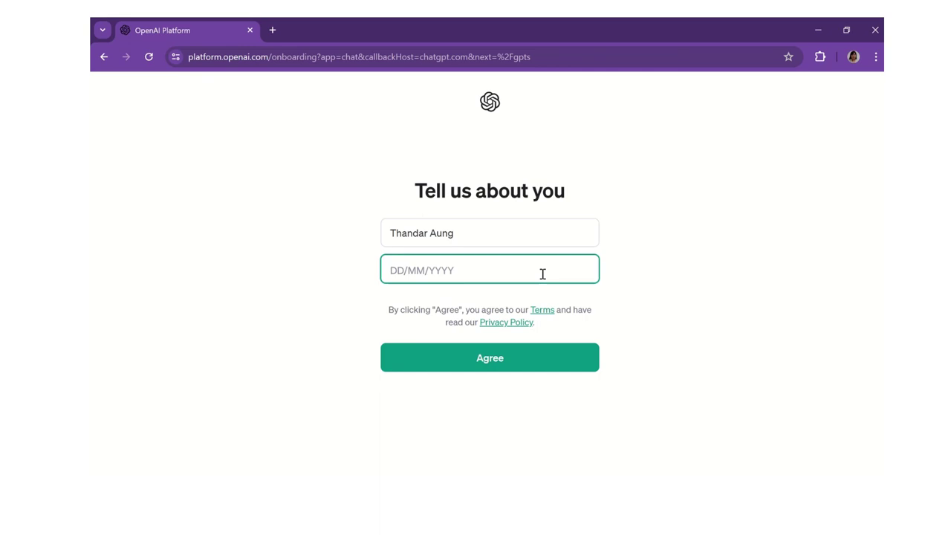
text(17/12/1976)
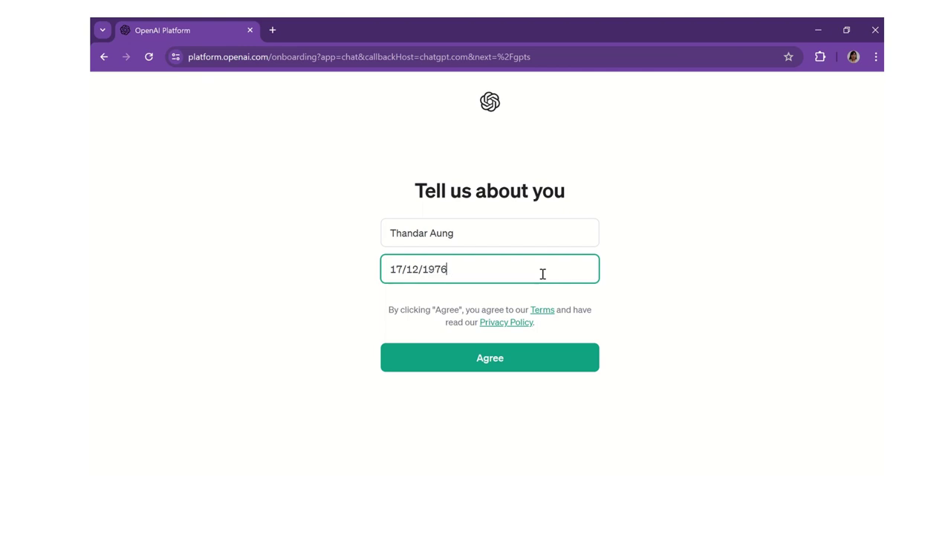
click(493, 367)
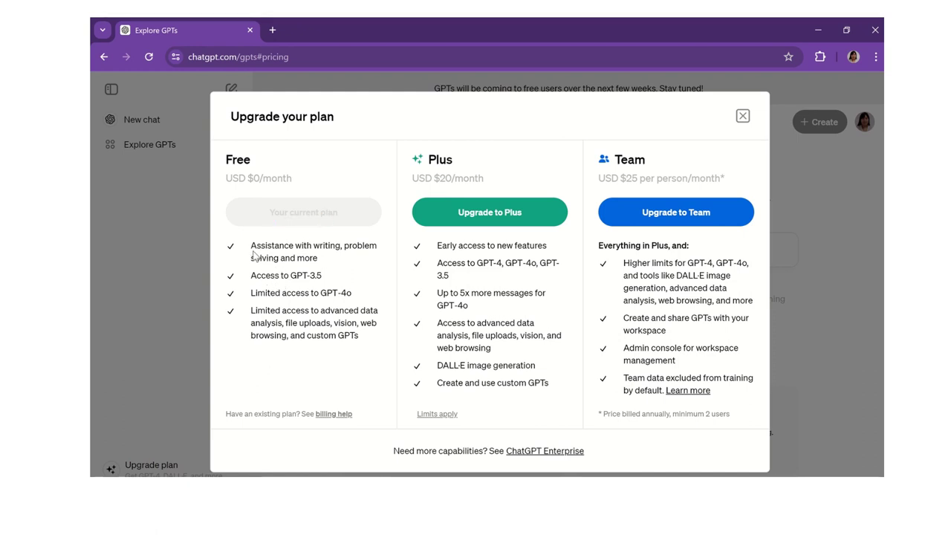
Step: Review the plan comparison, highlighting the Free plan's features and the Plus plan heading
drag(250, 245, 366, 342)
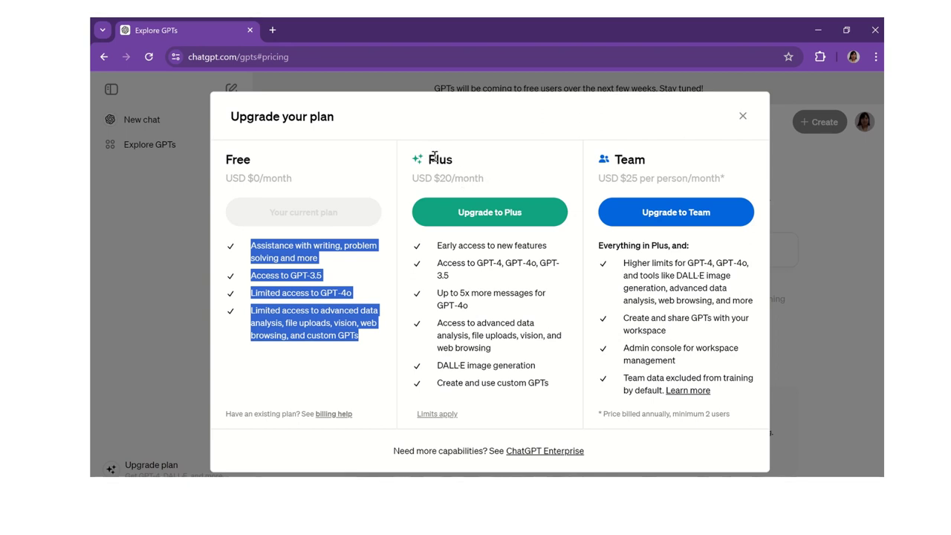
drag(429, 158, 453, 160)
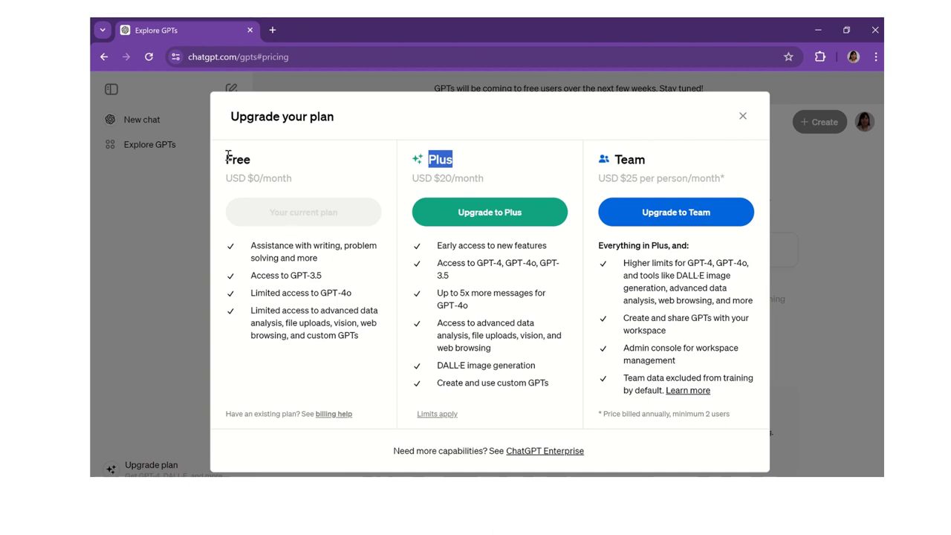
drag(227, 159, 309, 323)
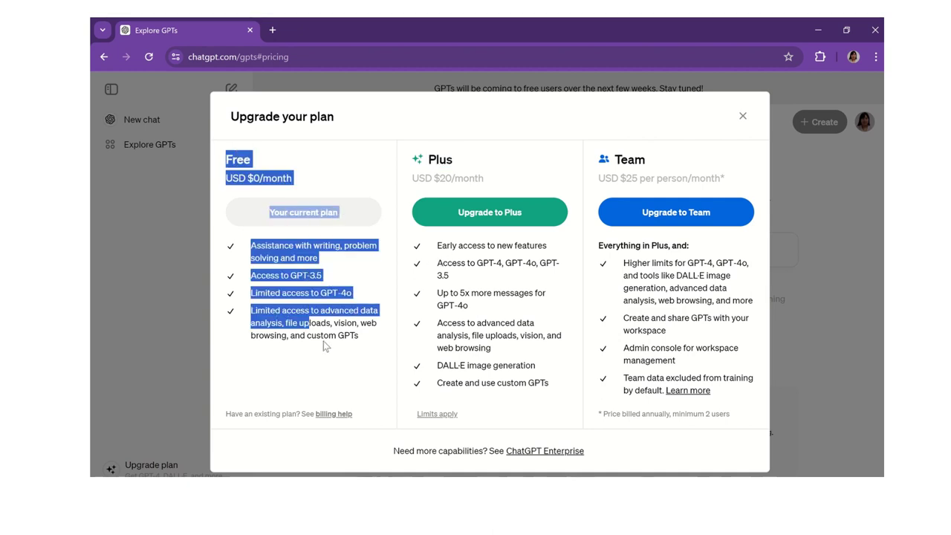
double_click(433, 158)
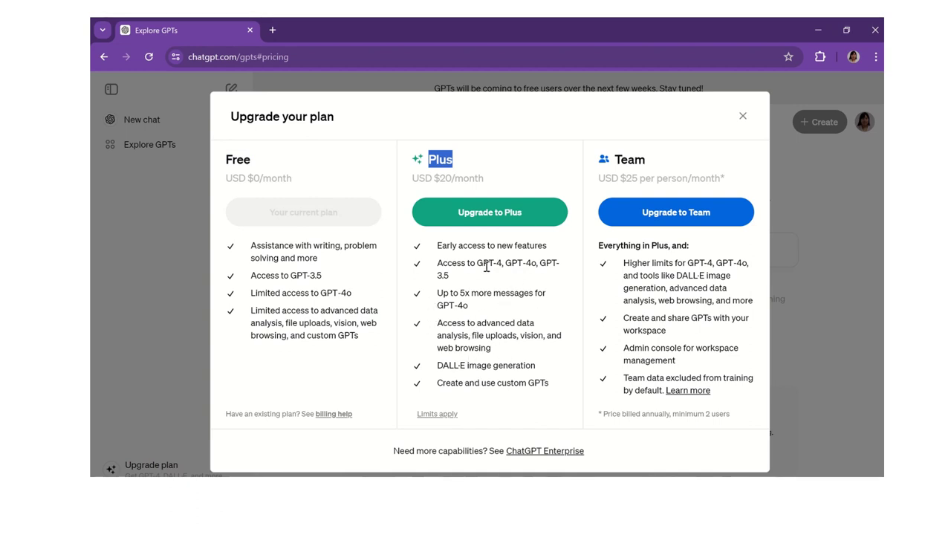
drag(485, 265, 537, 265)
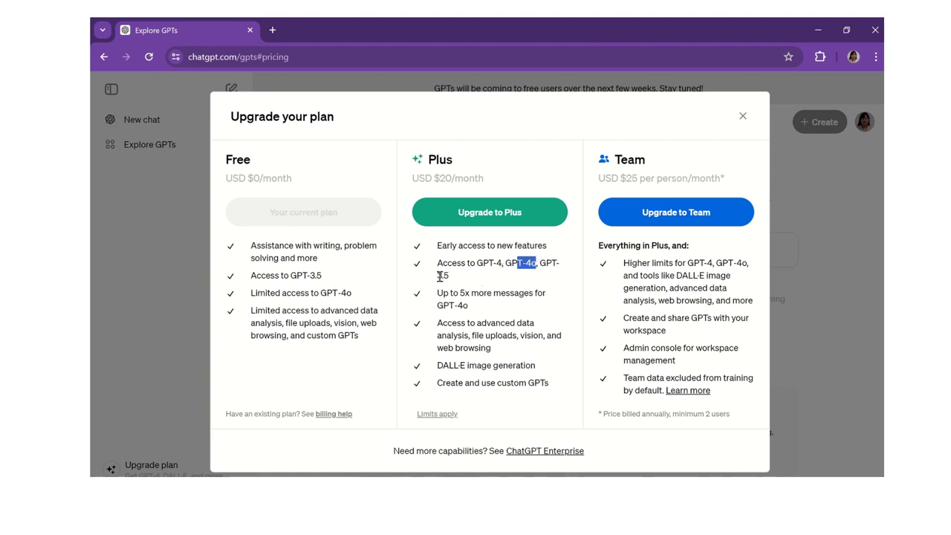
drag(437, 276, 472, 311)
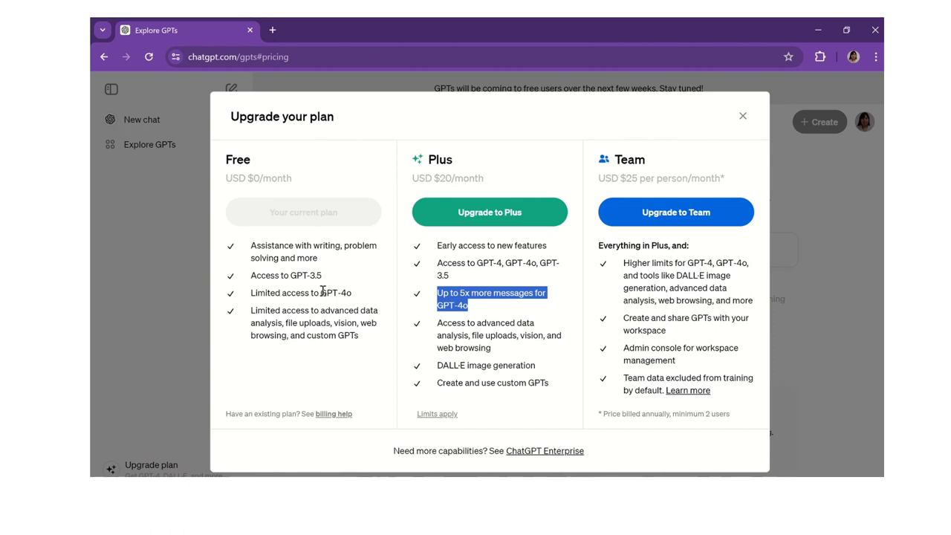
drag(321, 293, 335, 293)
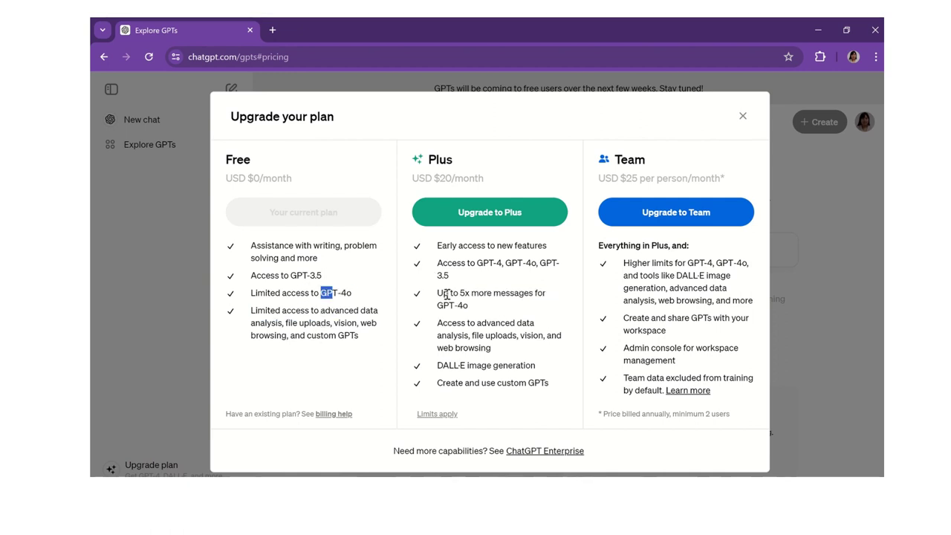
drag(450, 294, 475, 324)
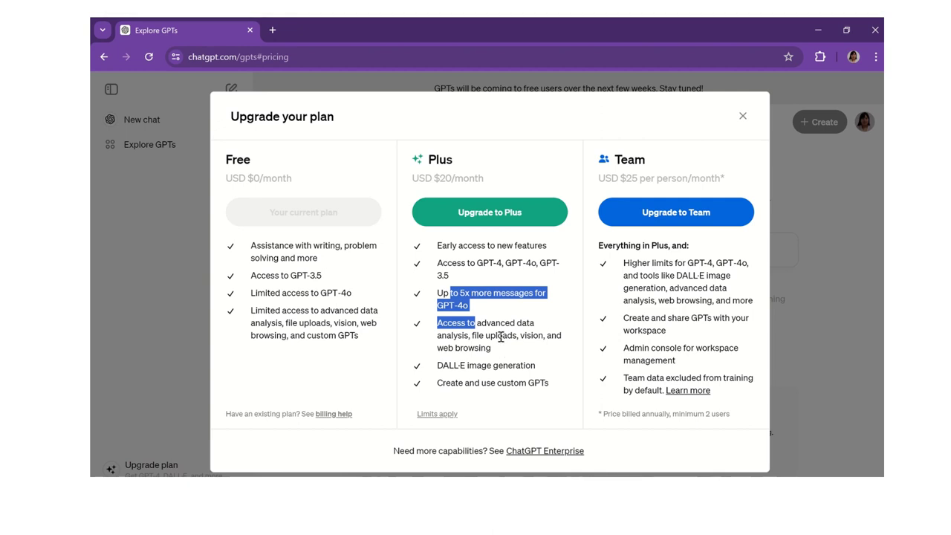
click(496, 336)
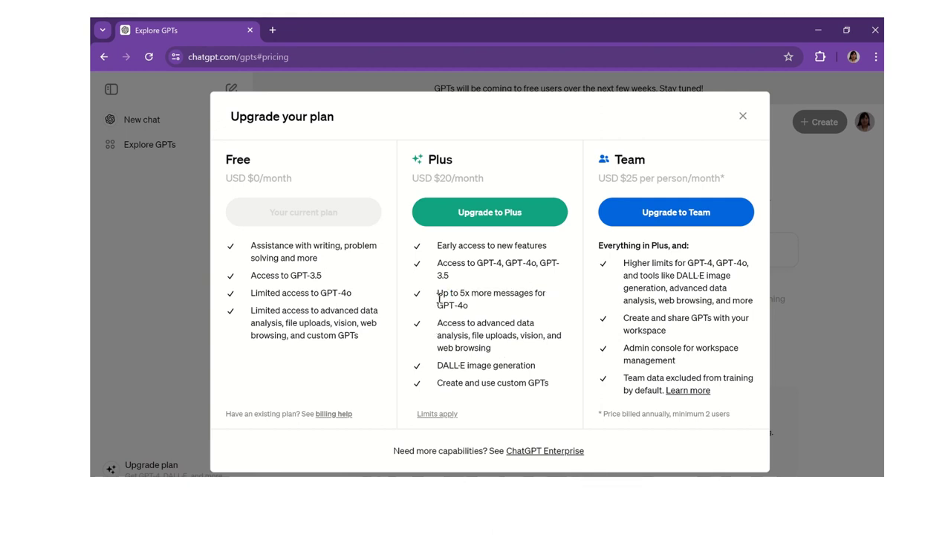
drag(438, 294, 494, 349)
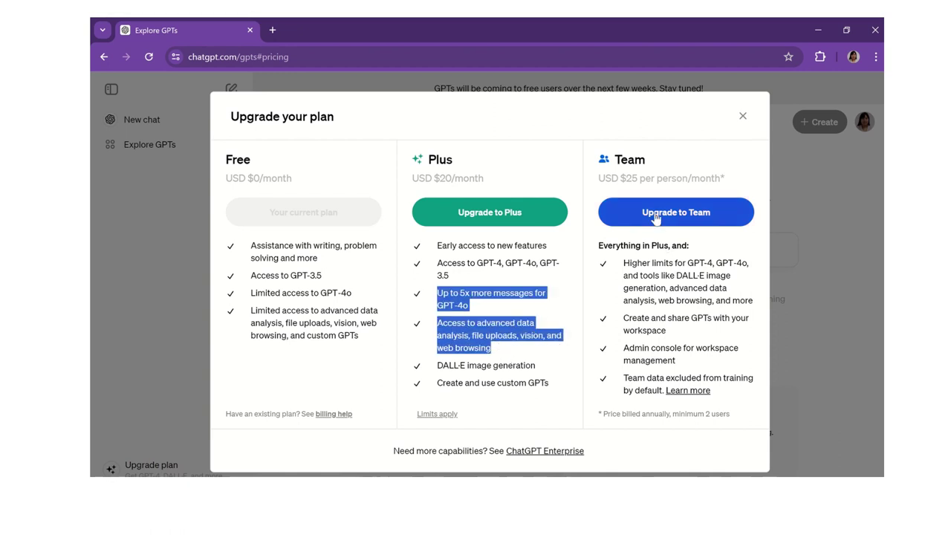
drag(615, 159, 664, 172)
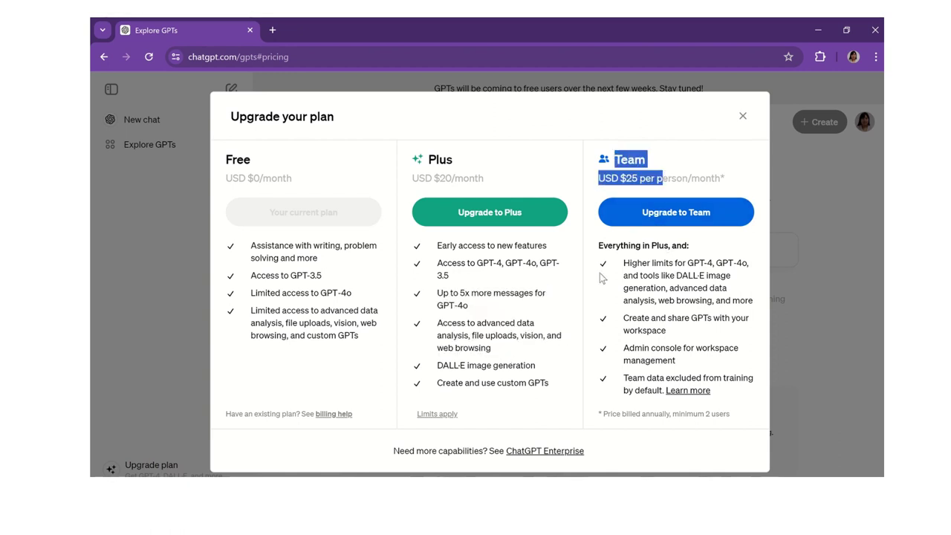
click(631, 284)
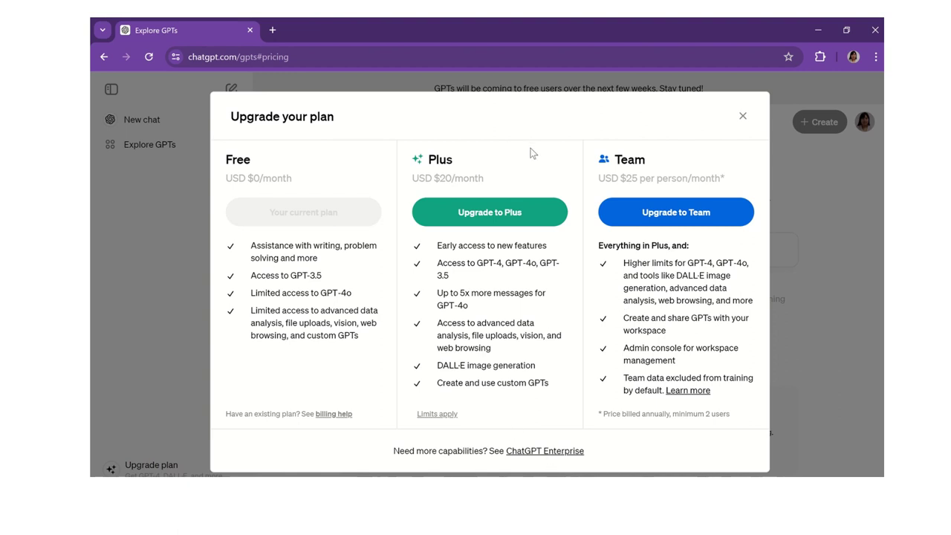
Step: Close the Upgrade your plan overlay and start a new chat from the sidebar
click(743, 116)
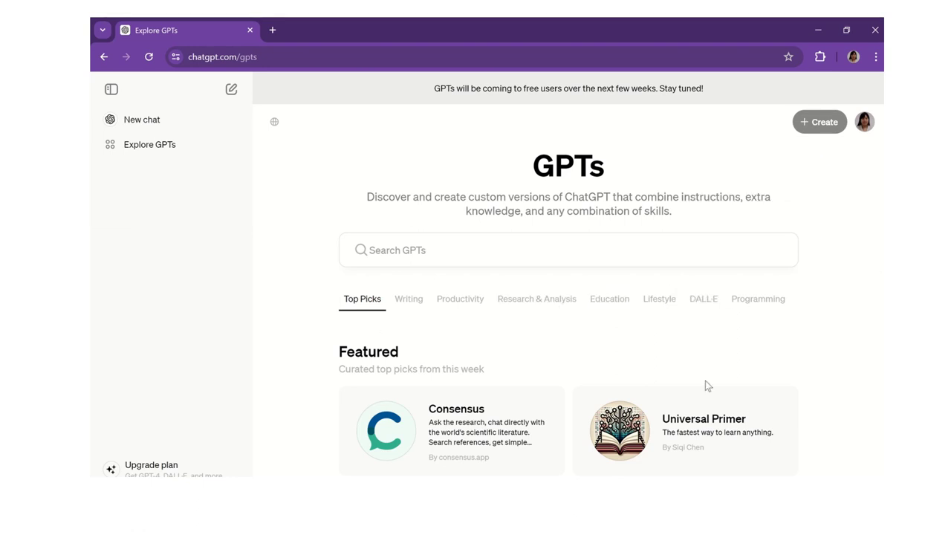
scroll(570, 369, down, 5)
scroll(576, 379, up, 5)
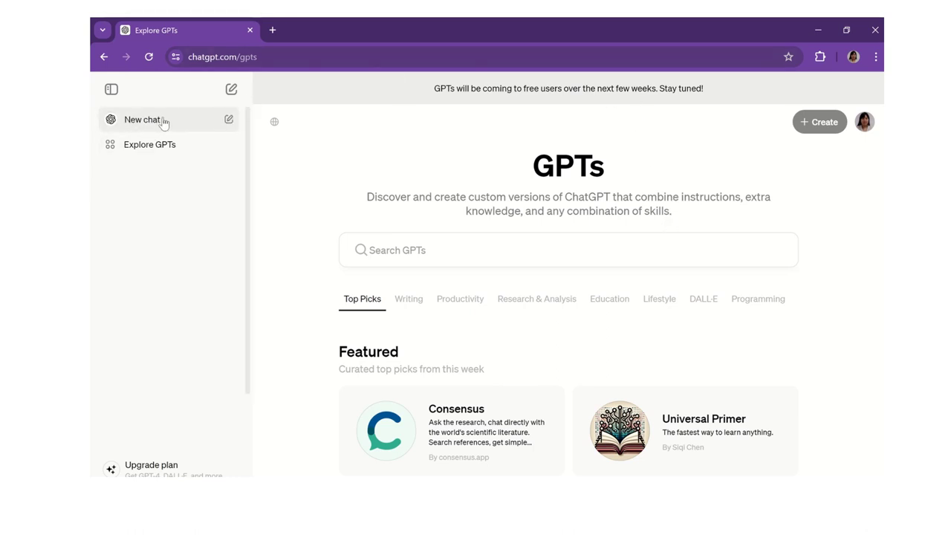
click(227, 123)
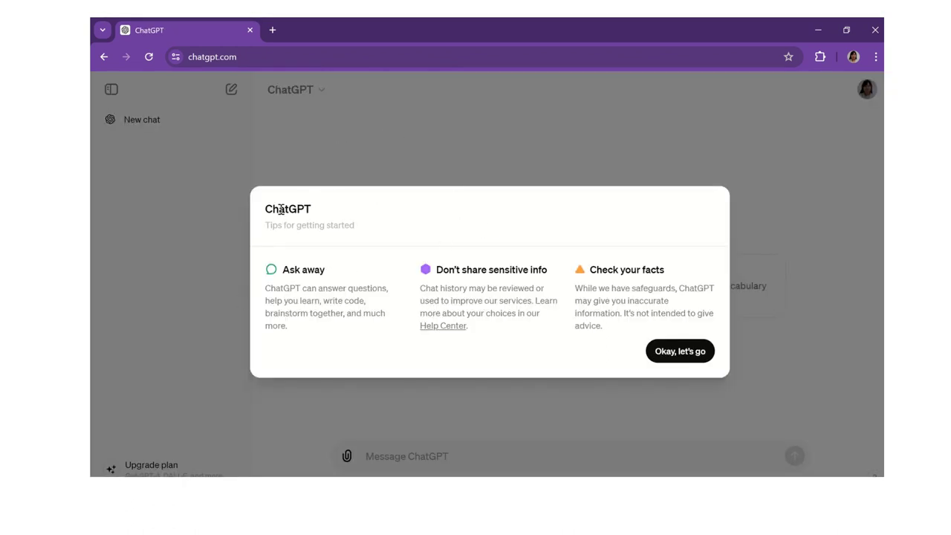
drag(268, 211, 336, 213)
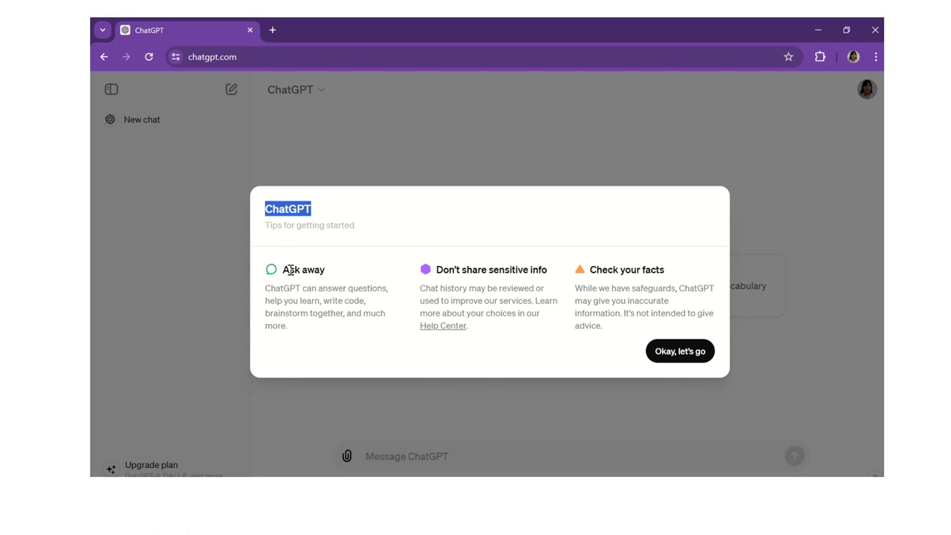
drag(282, 269, 339, 321)
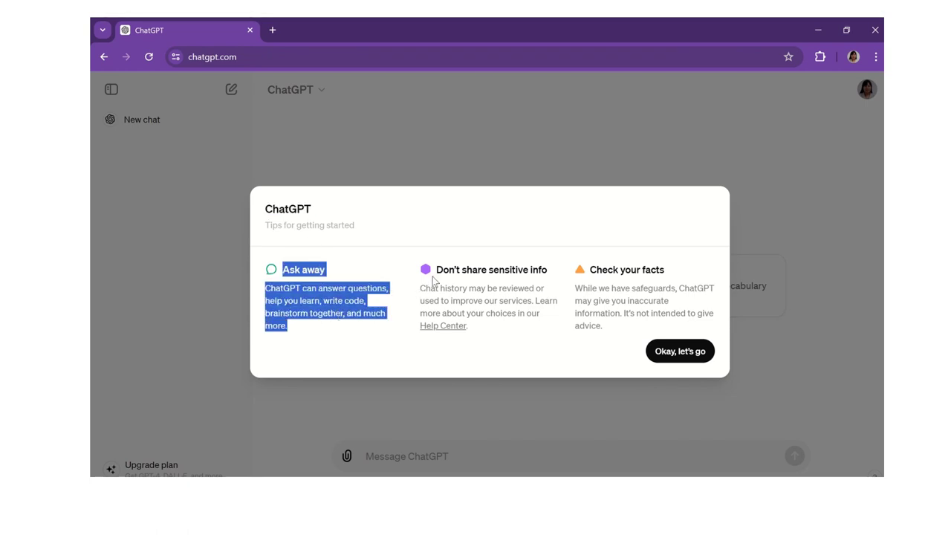
drag(437, 268, 550, 274)
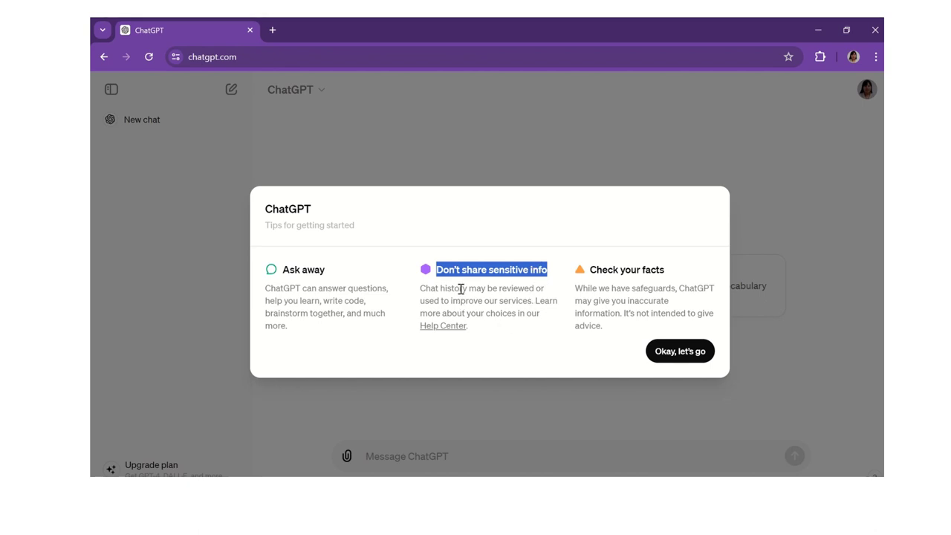
drag(496, 288, 506, 327)
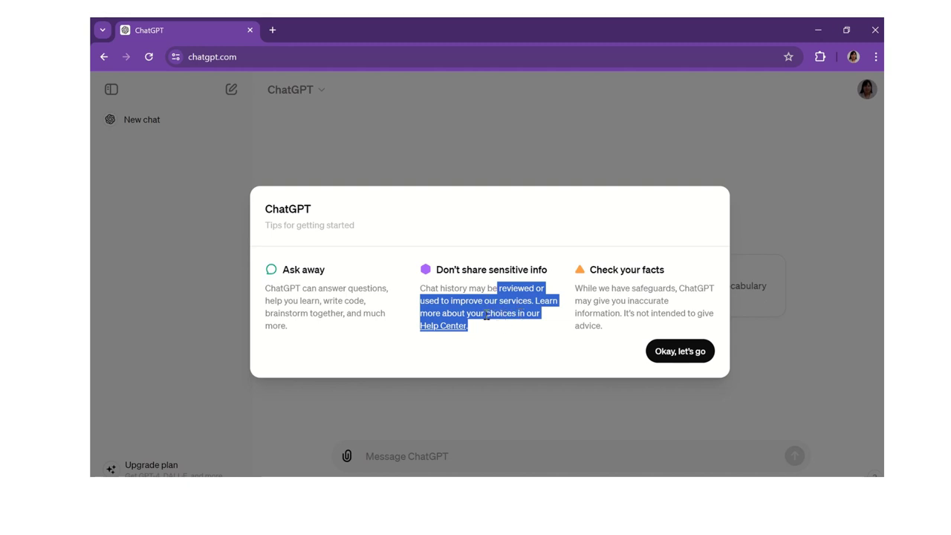
click(487, 314)
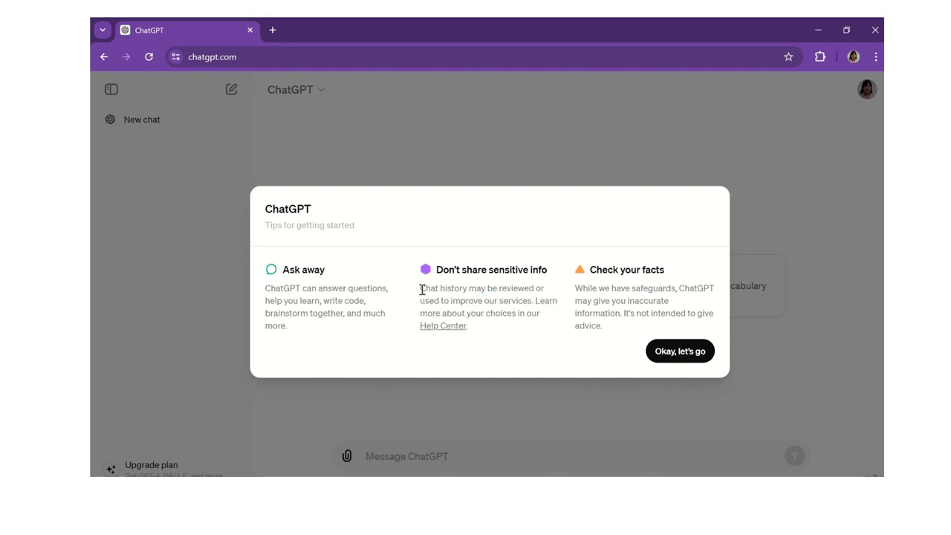
drag(421, 290, 494, 355)
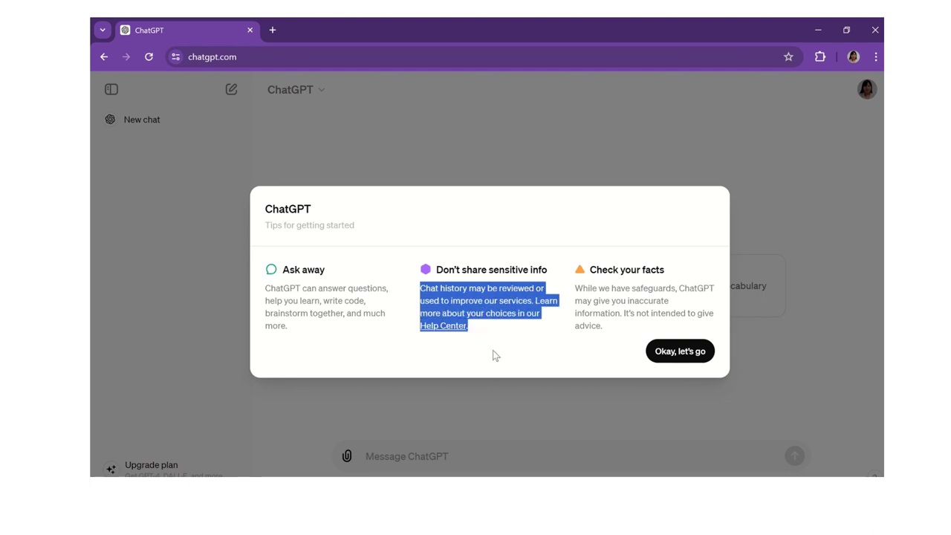
click(435, 288)
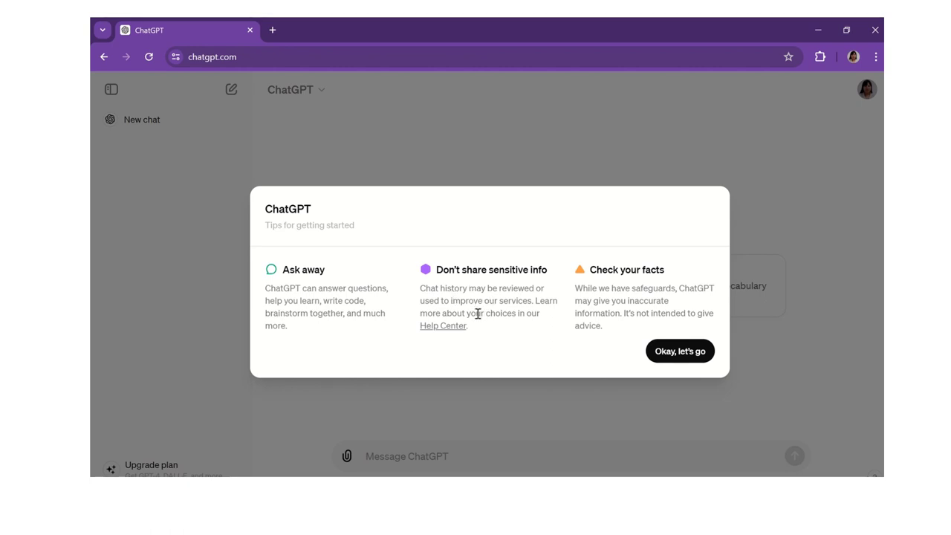
drag(485, 301, 496, 327)
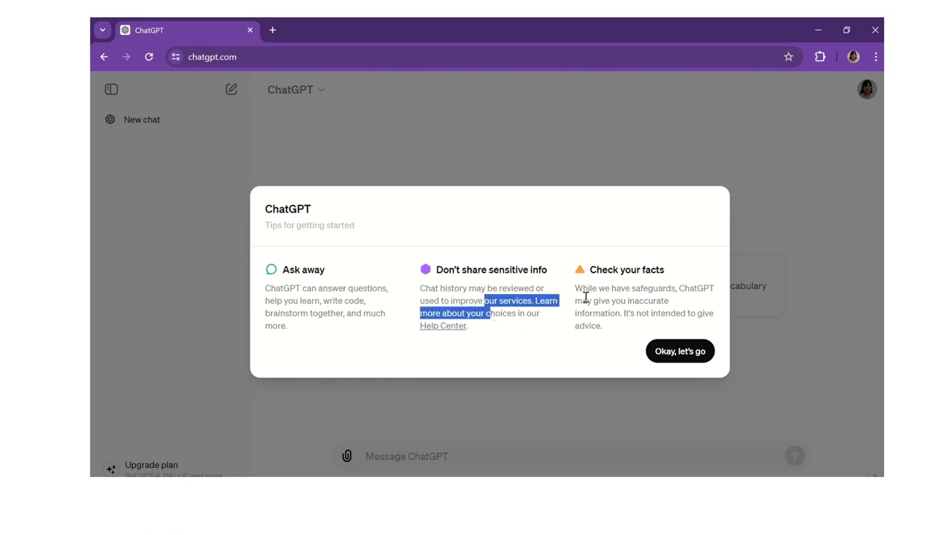
drag(596, 271, 602, 326)
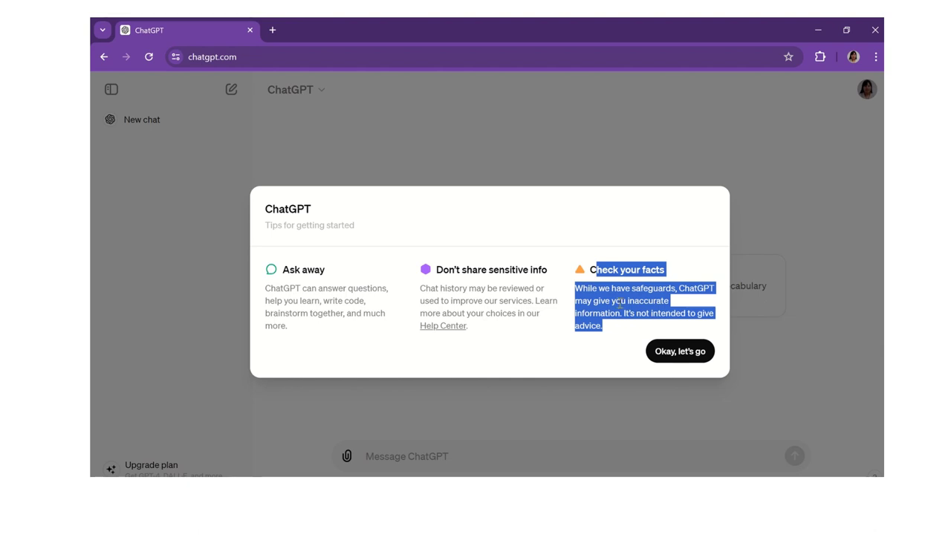
click(616, 297)
drag(592, 270, 669, 273)
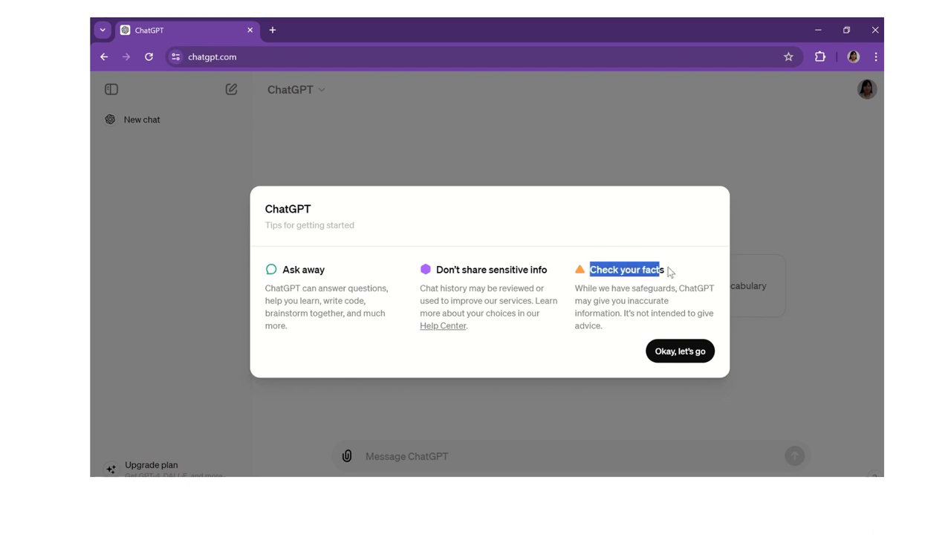
click(641, 288)
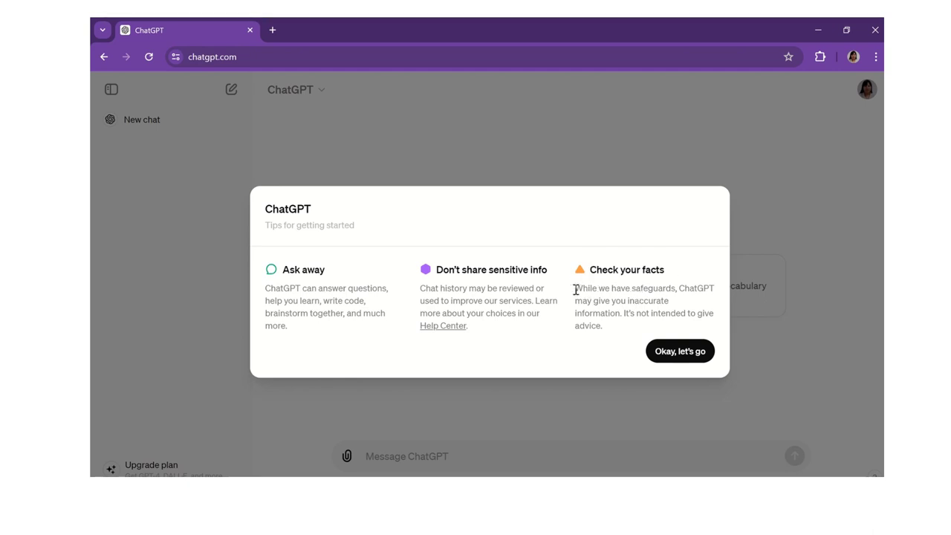
drag(575, 289, 606, 324)
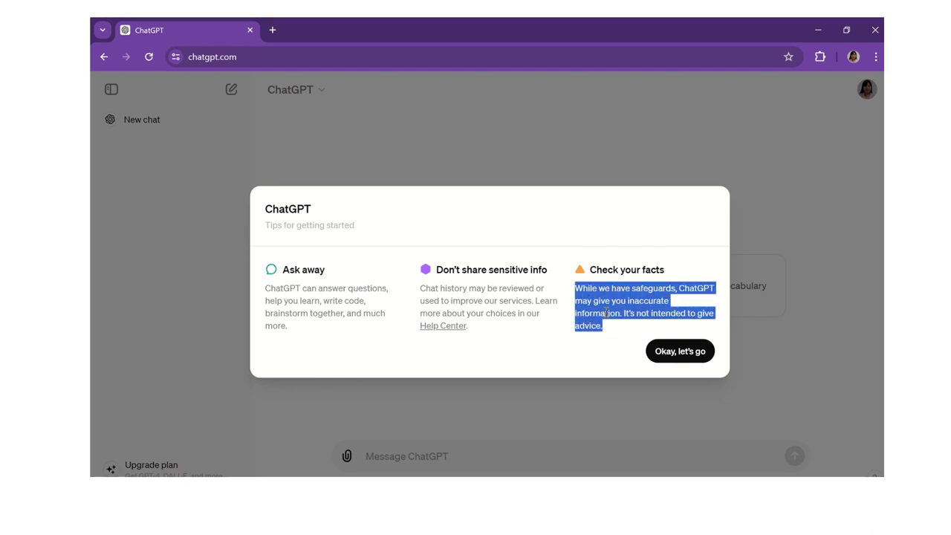
click(606, 313)
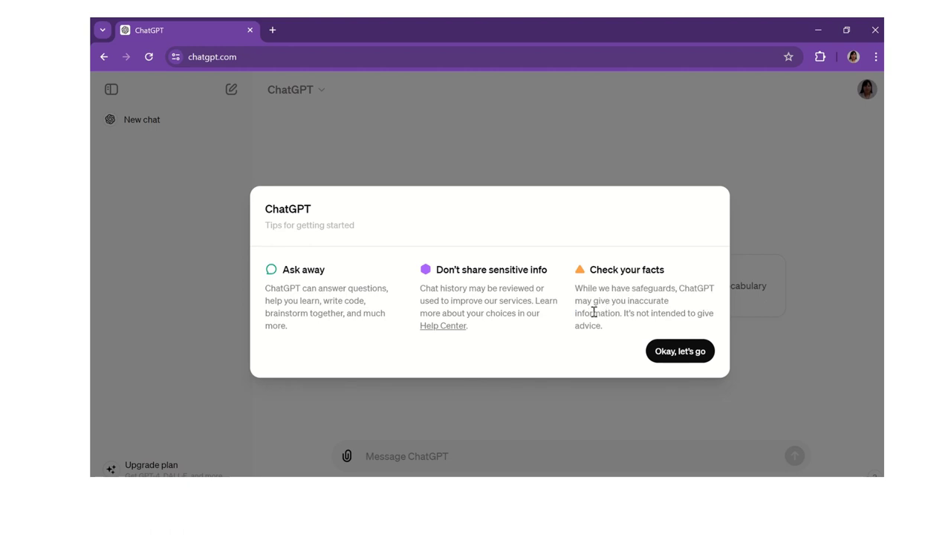
Step: Dismiss the getting-started tips, then read and continue past the memory-across-chats notice
click(690, 356)
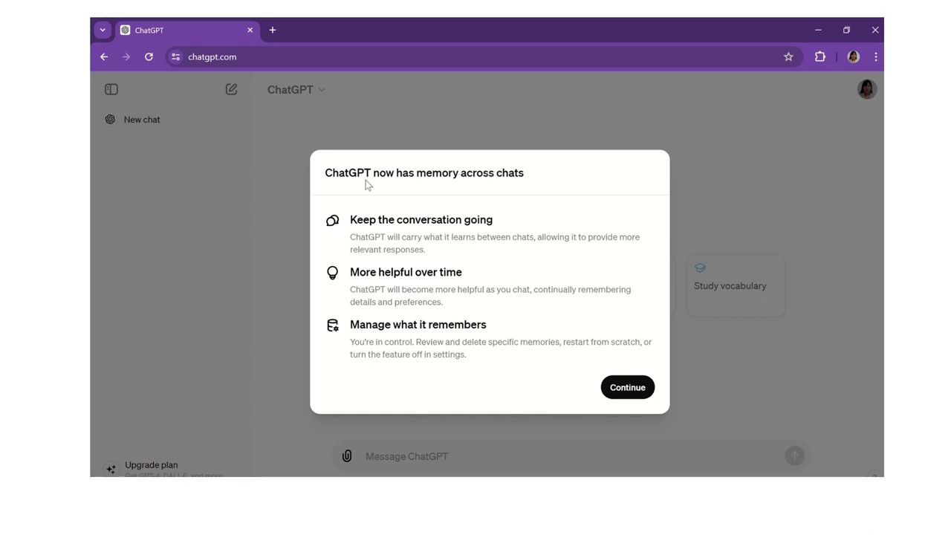
drag(325, 172, 530, 182)
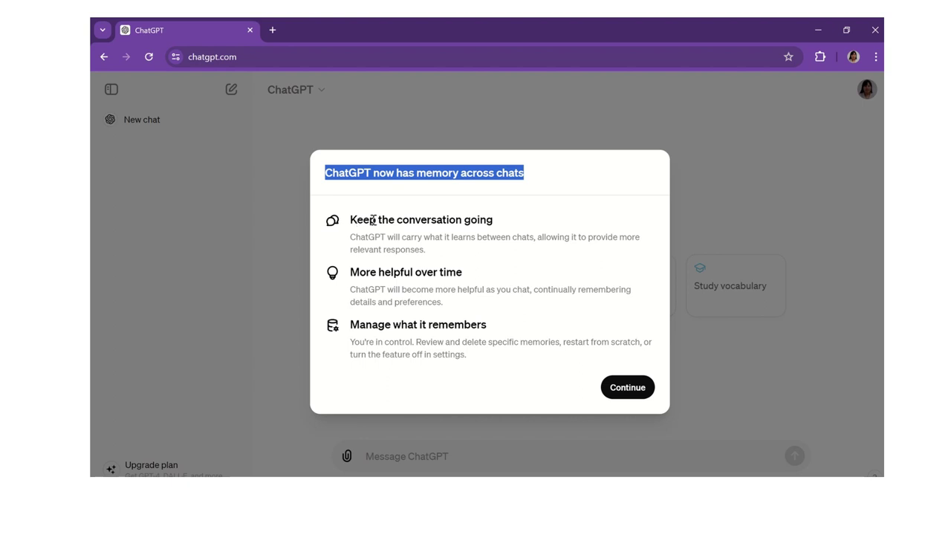
drag(372, 220, 491, 220)
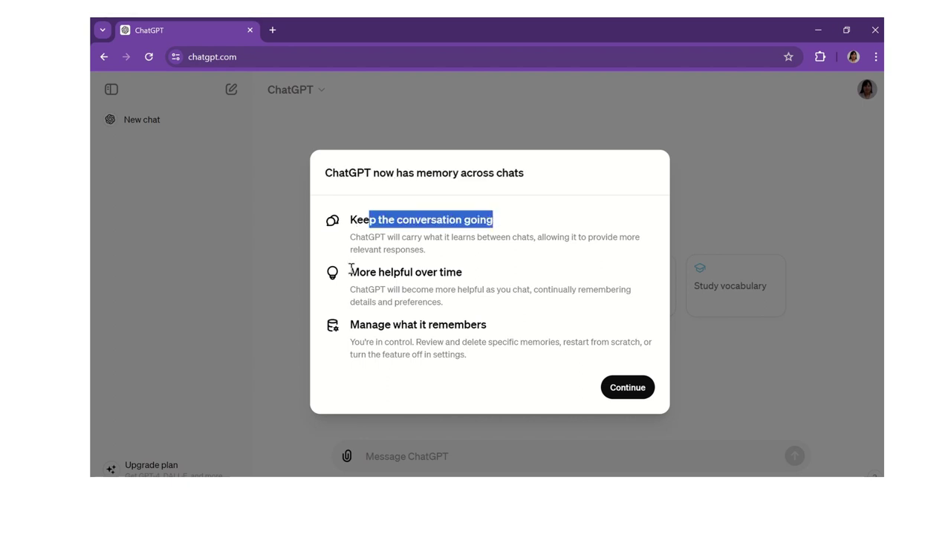
drag(351, 271, 473, 276)
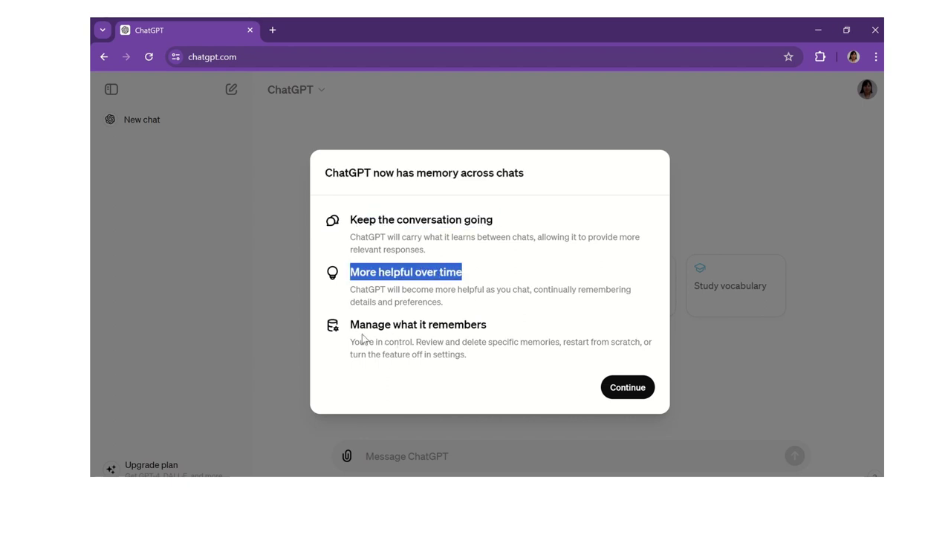
drag(354, 323, 502, 330)
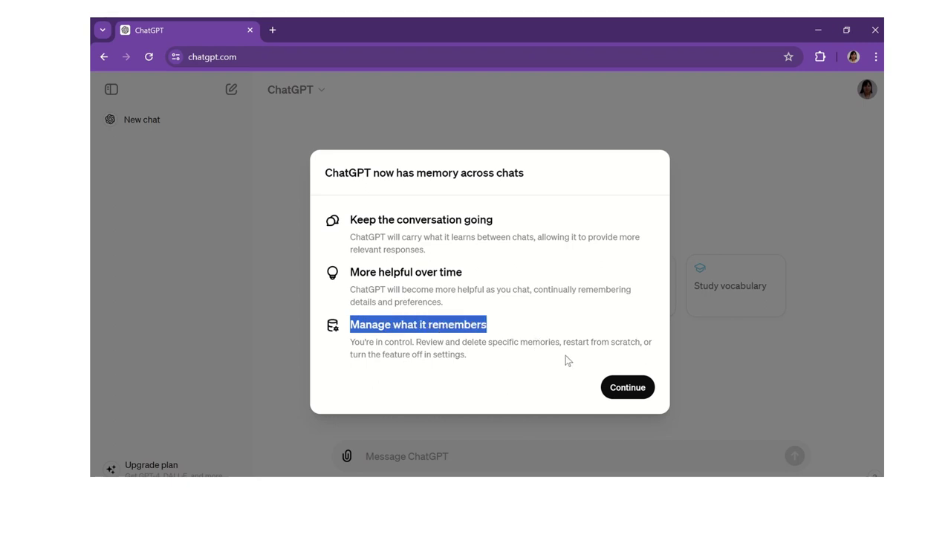
click(627, 387)
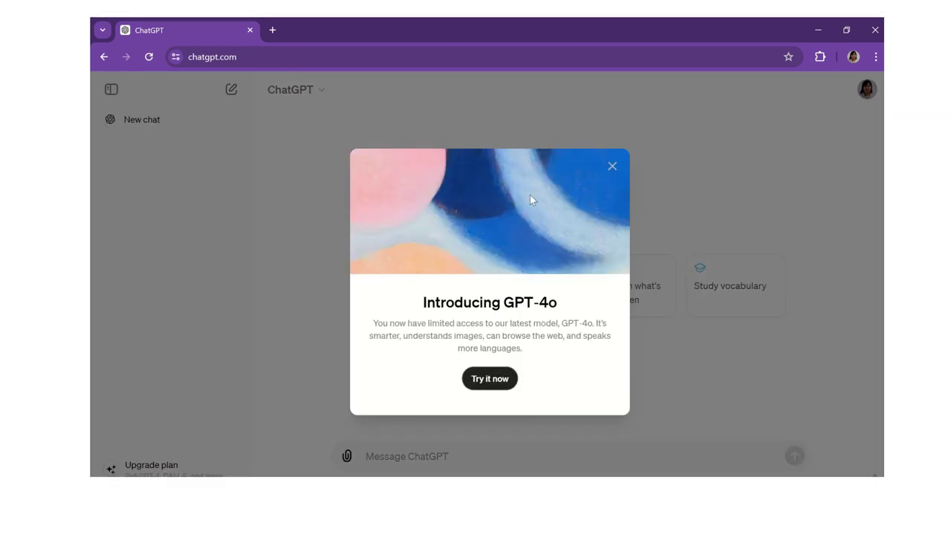
Step: Close the GPT-4o introduction, select the standard ChatGPT model, and begin attaching a file
click(484, 386)
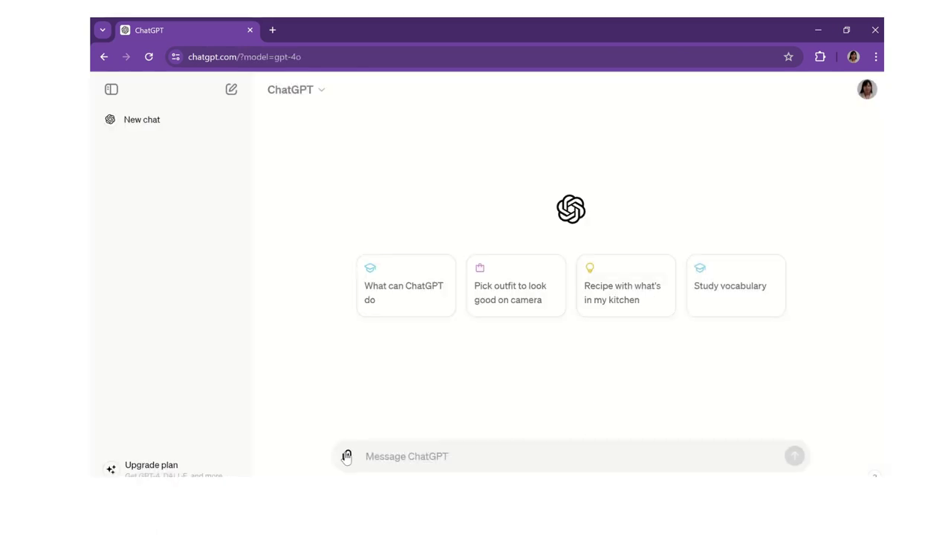
click(320, 99)
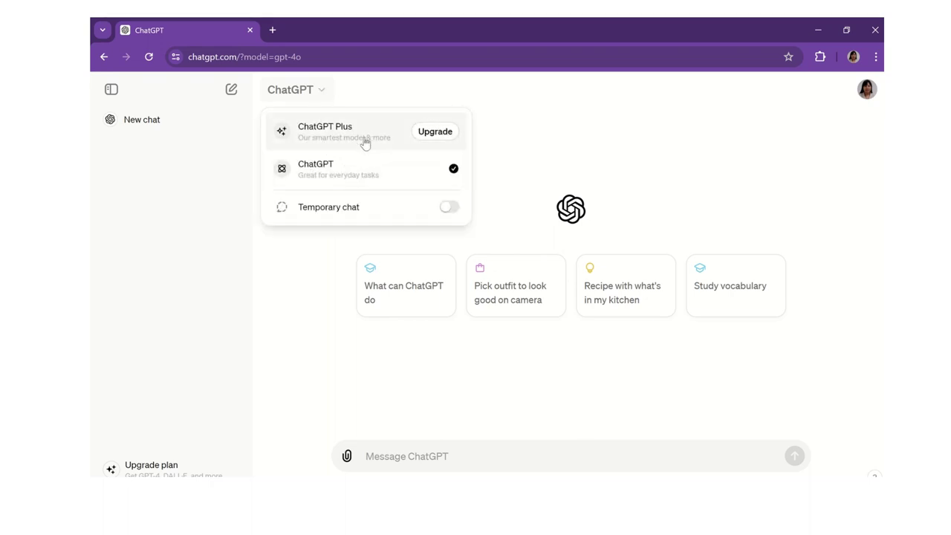
click(317, 178)
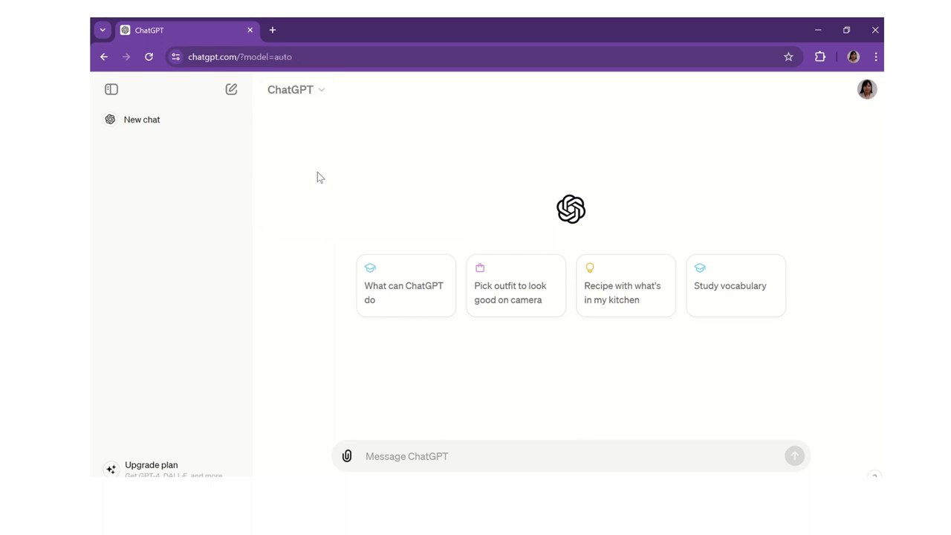
click(322, 89)
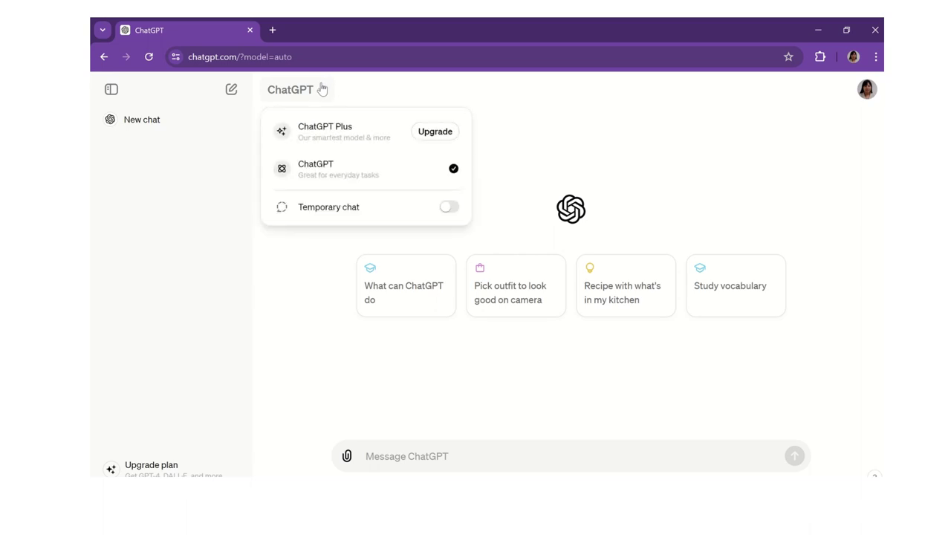
click(318, 174)
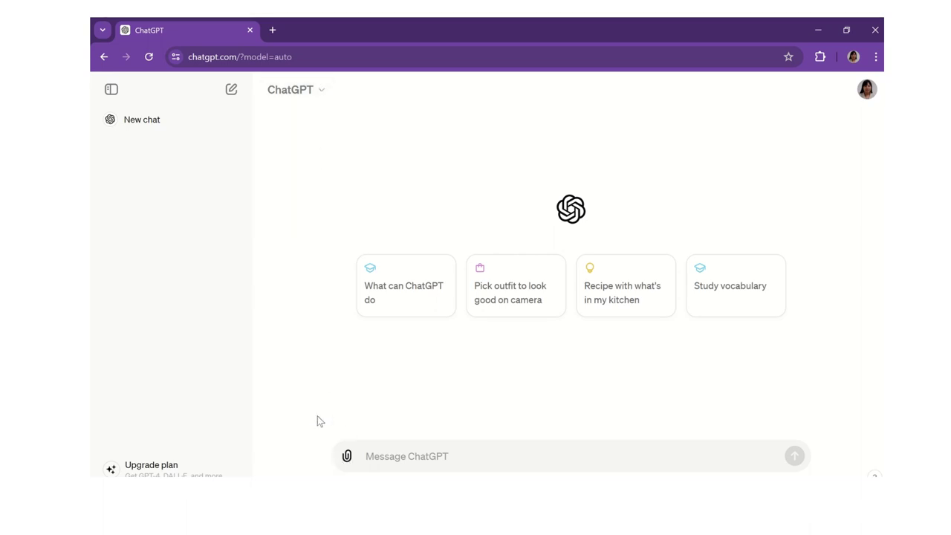
click(347, 457)
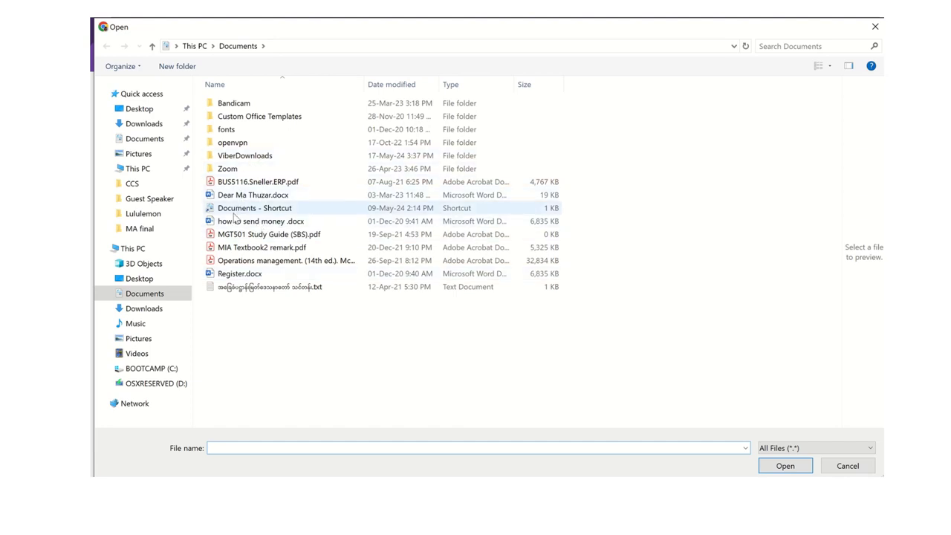
Step: Attach Case analysis.JPG from the Guest Speaker folder and send it to ChatGPT
click(148, 200)
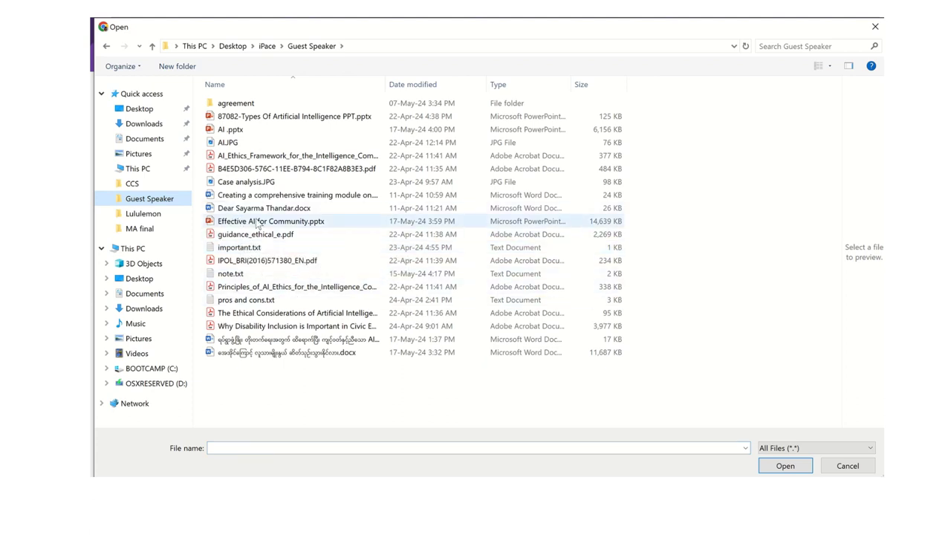
click(239, 186)
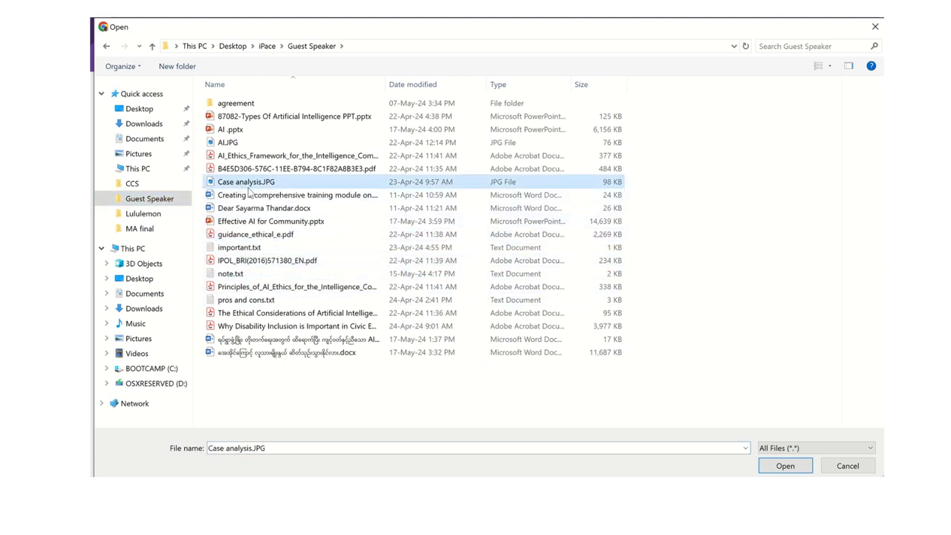
click(772, 468)
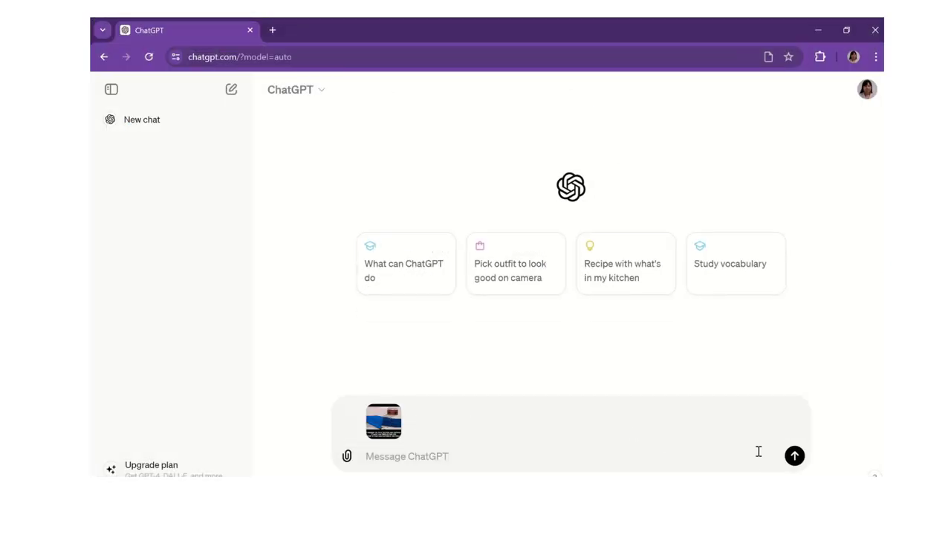
click(795, 456)
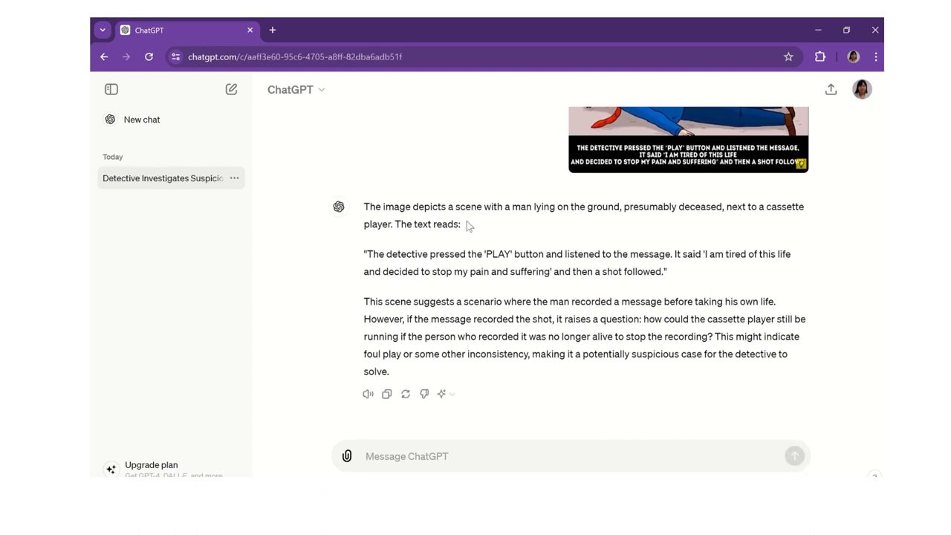
Step: Highlight the transcribed caption about the detective pressing PLAY in ChatGPT's reply
drag(367, 248, 663, 281)
scroll(663, 281, up, 2)
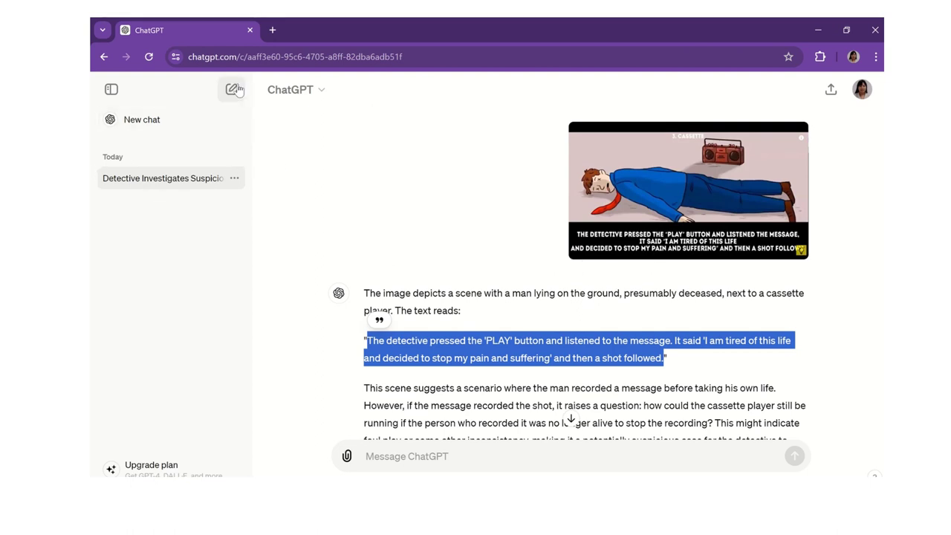
Step: Search Google for 'ai latest news' in a new tab
click(272, 30)
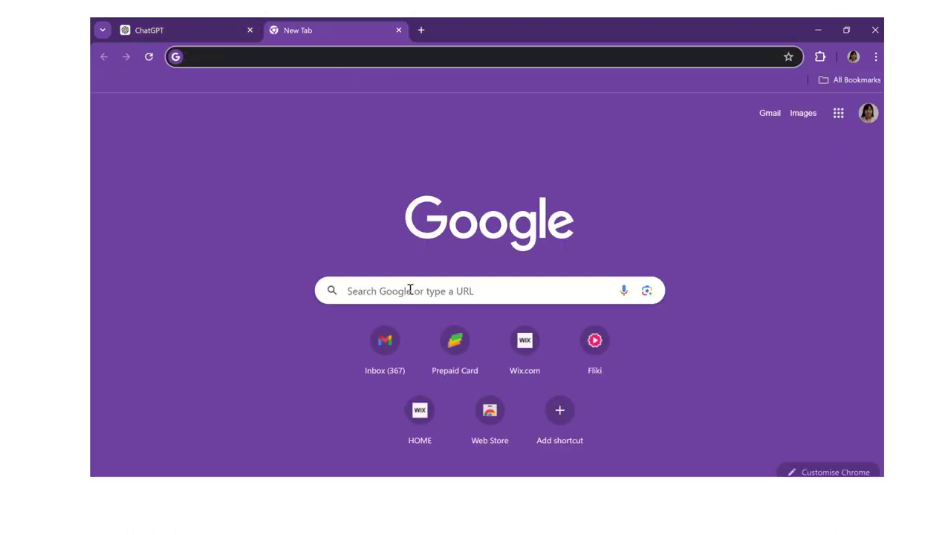
click(423, 293)
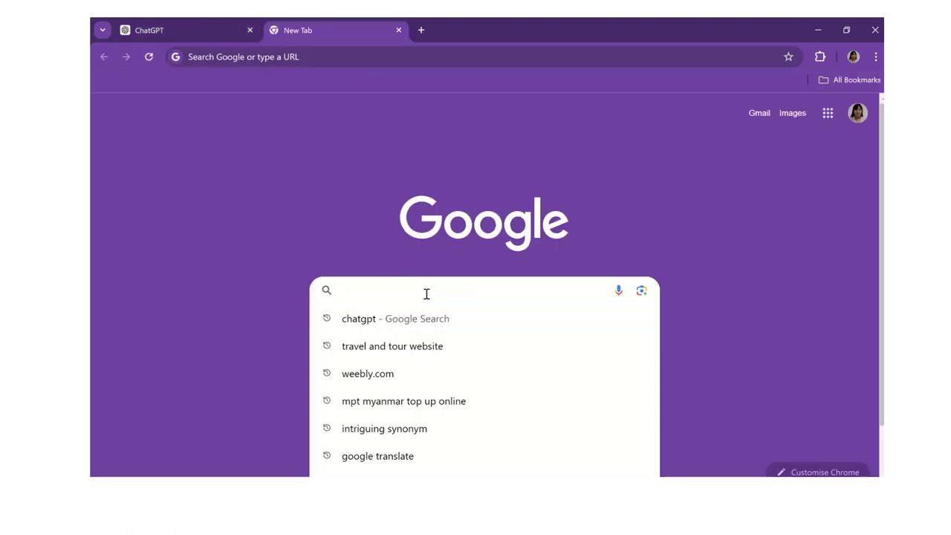
text(ai)
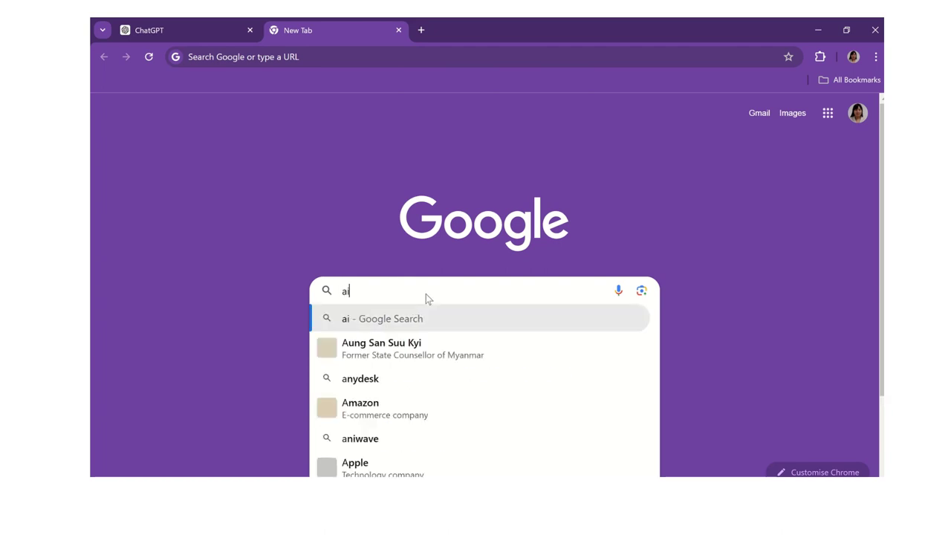
text( new)
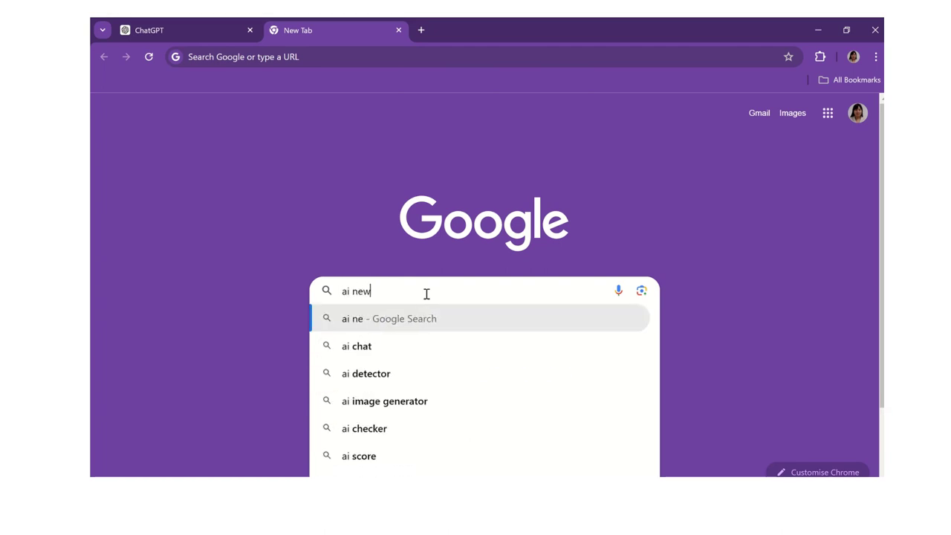
key(BackSpace)
key(BackSpace)
key(BackSpace)
key(BackSpace)
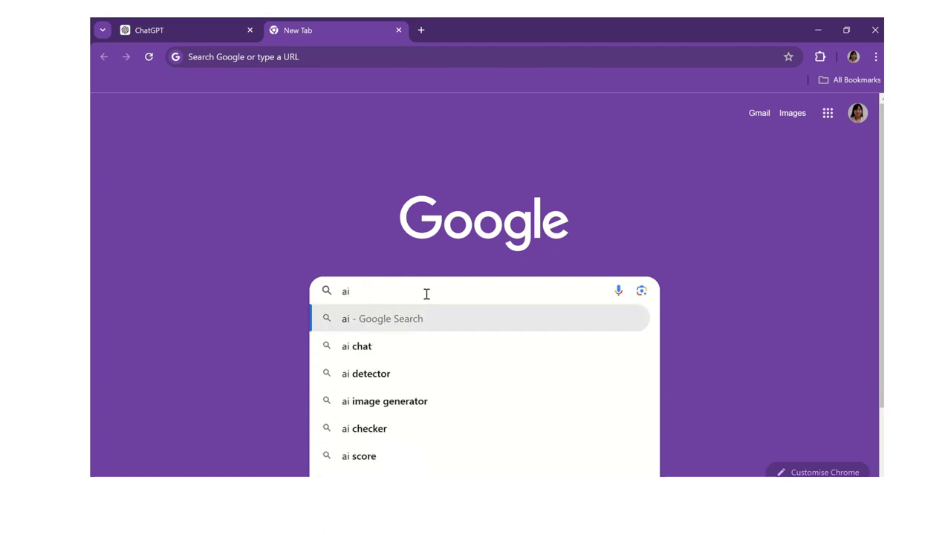
text(latest)
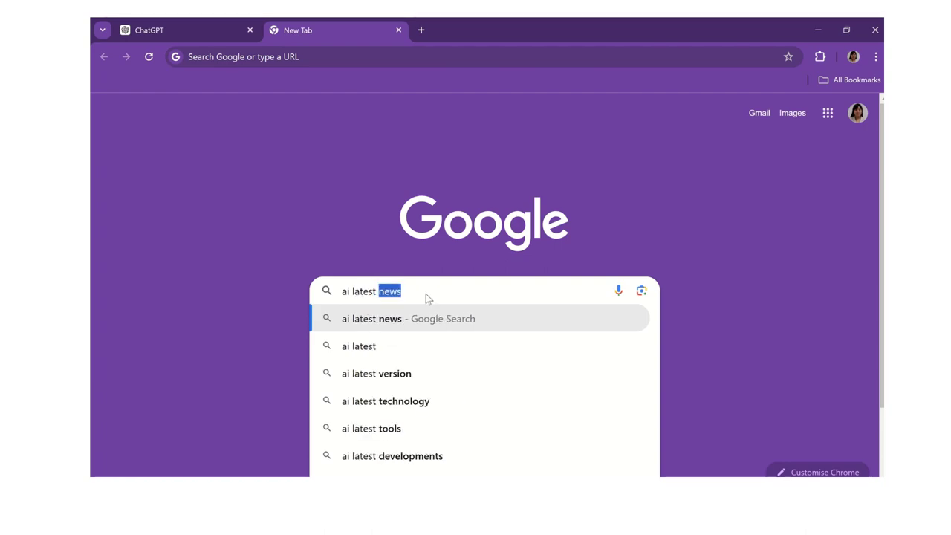
key(Return)
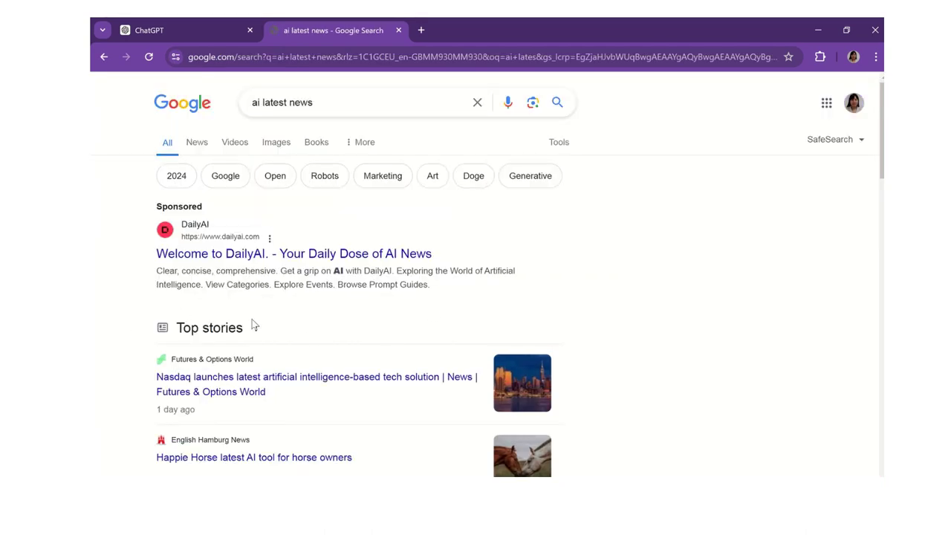
Step: Scroll through the search results to reach the AI News - Artificial Intelligence News site
scroll(253, 325, down, 2)
scroll(365, 299, up, 2)
scroll(365, 299, down, 2)
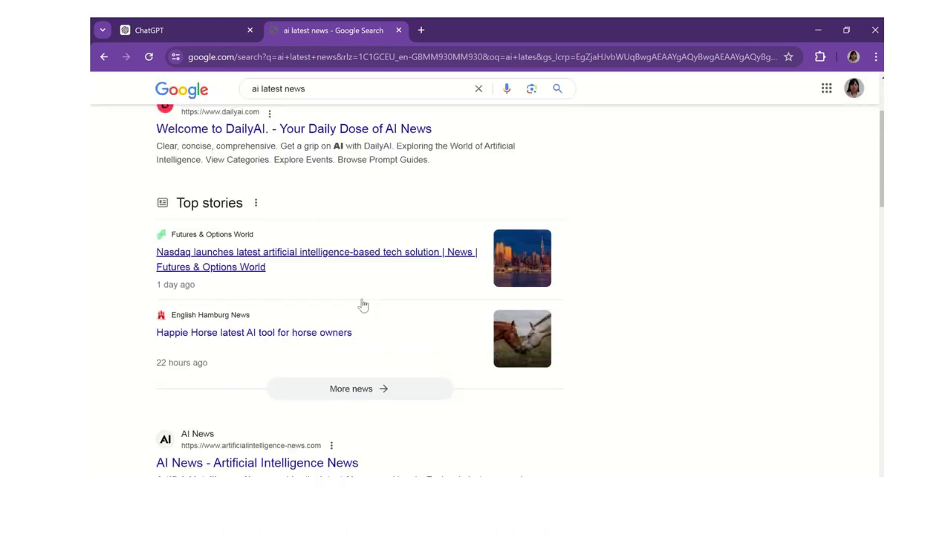
scroll(363, 303, down, 2)
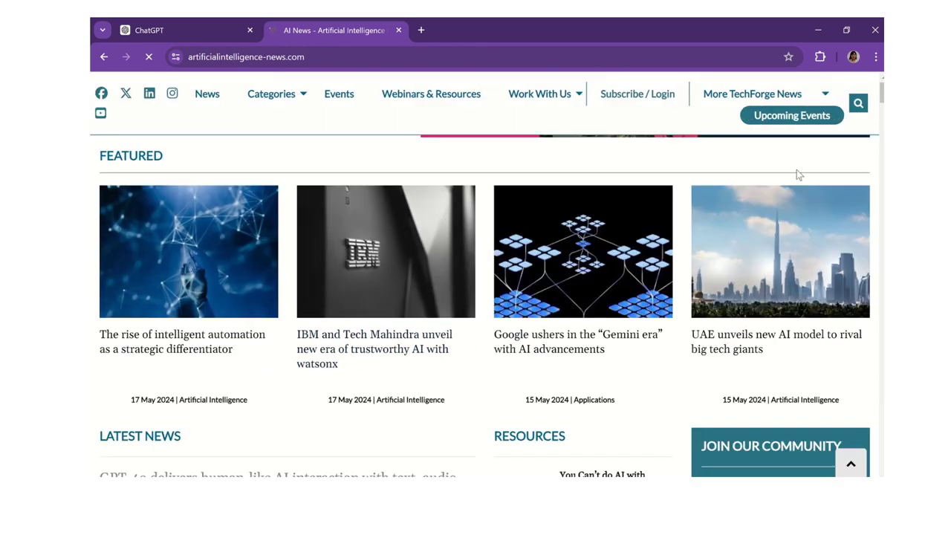
Step: Scroll to Latest News and open the GPT-4o human-like AI interaction article
scroll(334, 301, down, 3)
scroll(359, 297, down, 1)
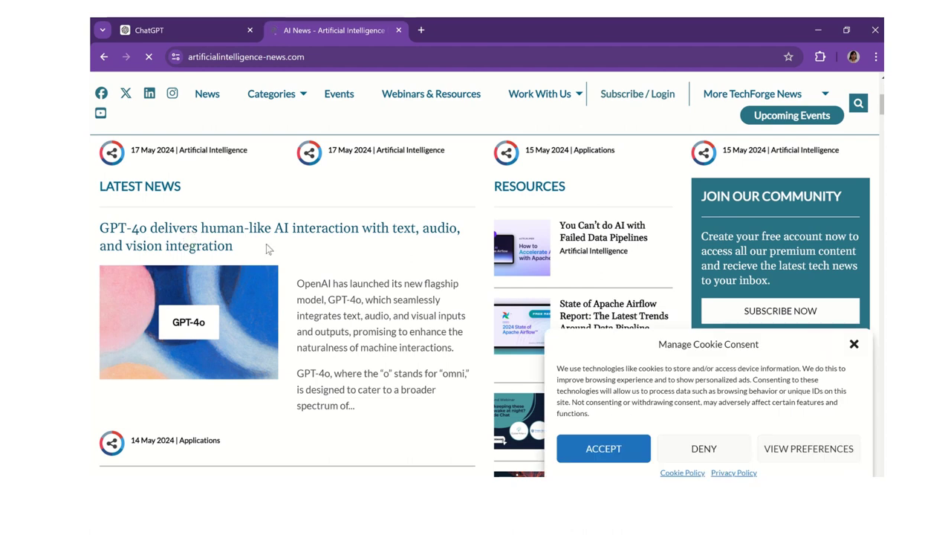
click(214, 234)
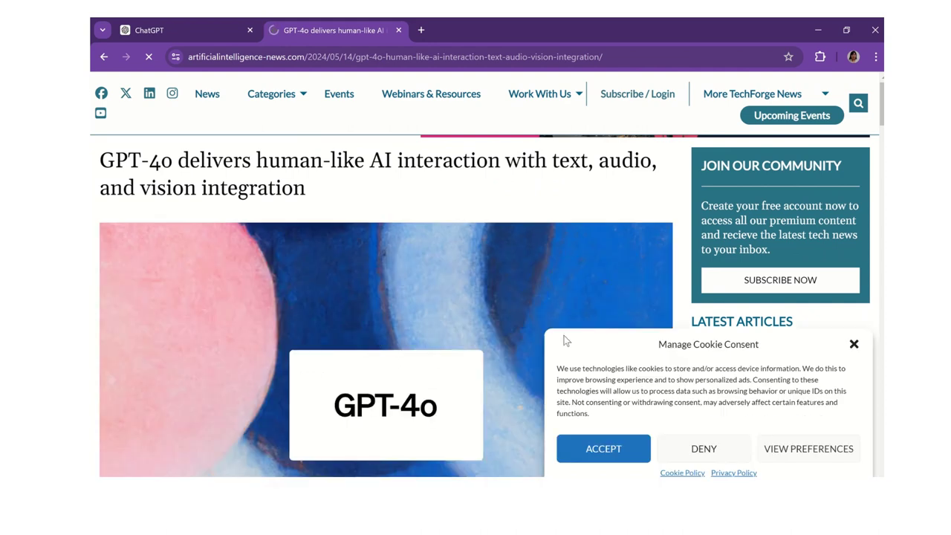